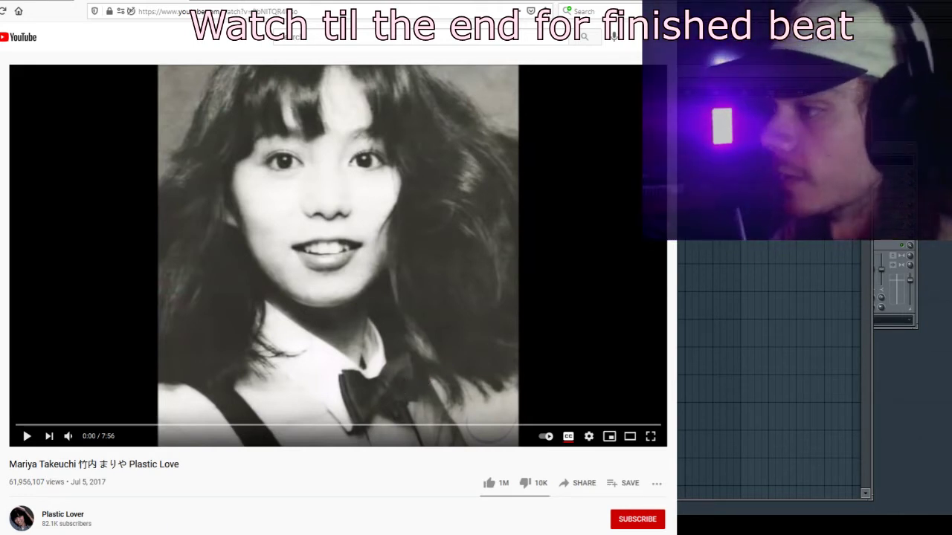
Play the Mariya Takeuchi "Plastic Love" video to preview the song as sample material.
{"action": "left_click", "coordinate": [28, 439]}
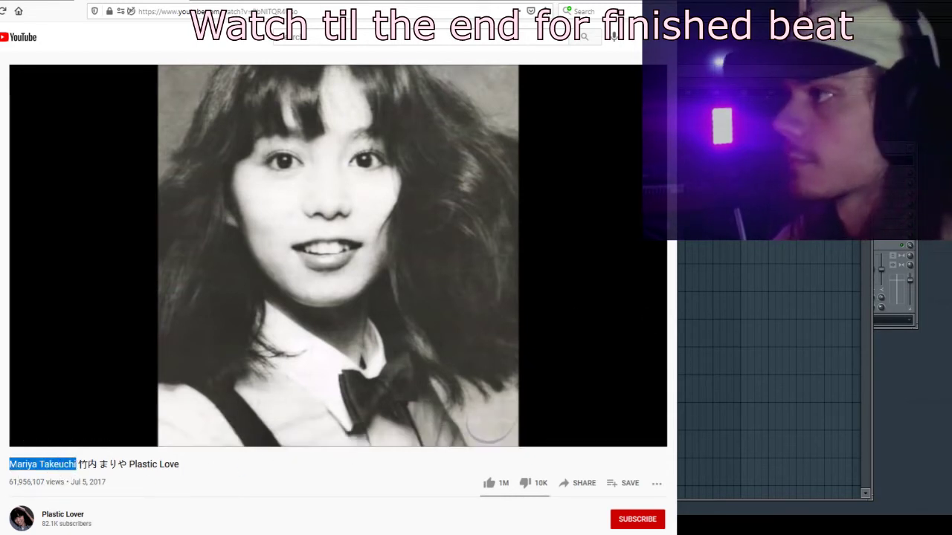
{"action": "left_click", "coordinate": [45, 2]}
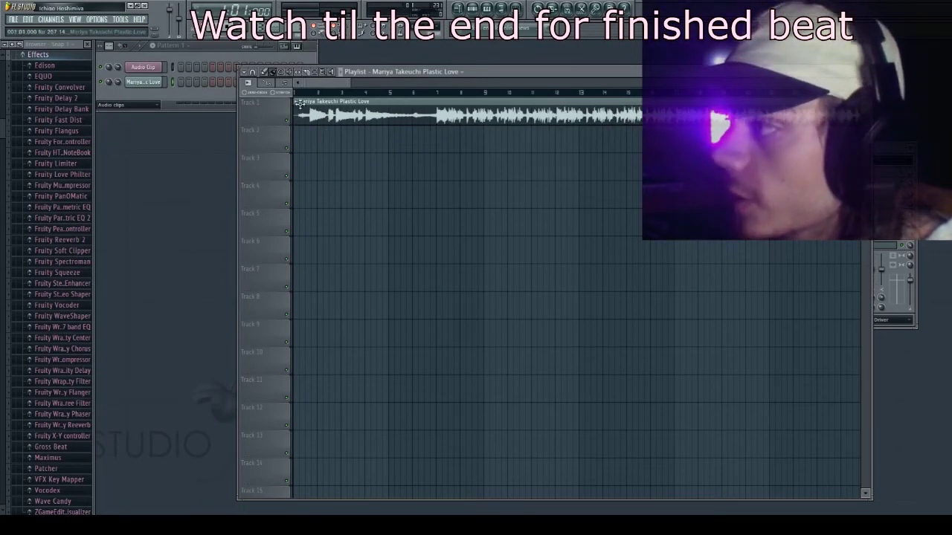
Select bars 14 to 19 of the Plastic Love clip on Track 1 as the loop region and play it.
{"action": "left_click", "coordinate": [130, 439]}
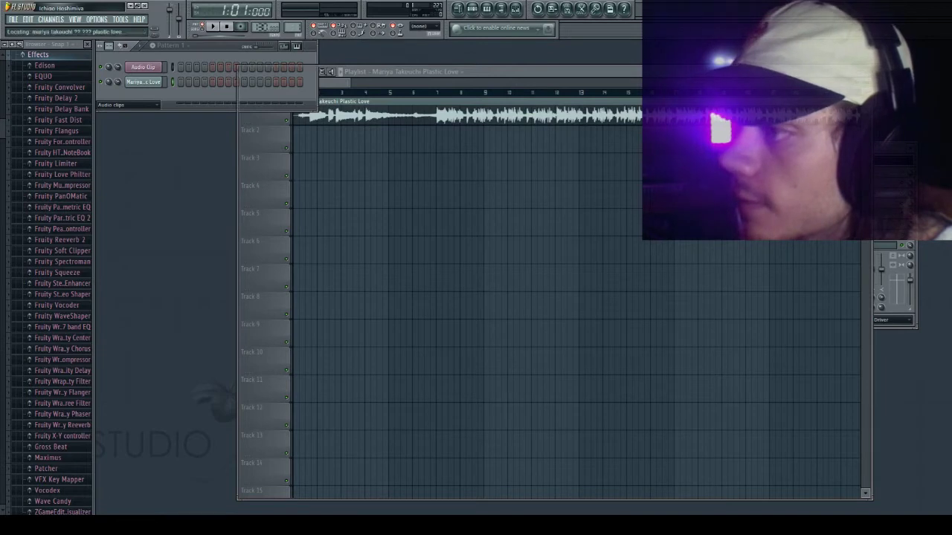
{"action": "scroll", "coordinate": [338, 98], "scroll_direction": "up", "scroll_amount": 3}
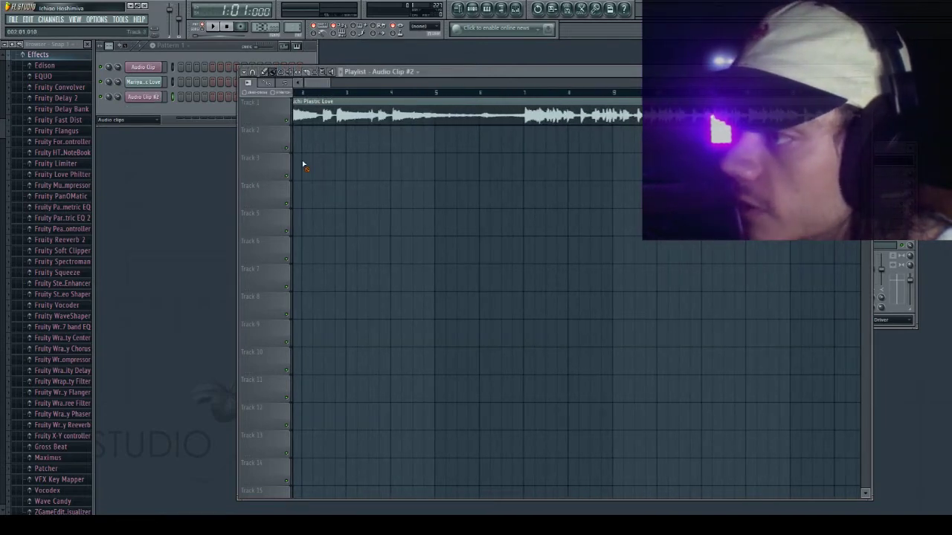
{"action": "scroll", "coordinate": [393, 106], "scroll_direction": "down", "scroll_amount": 4}
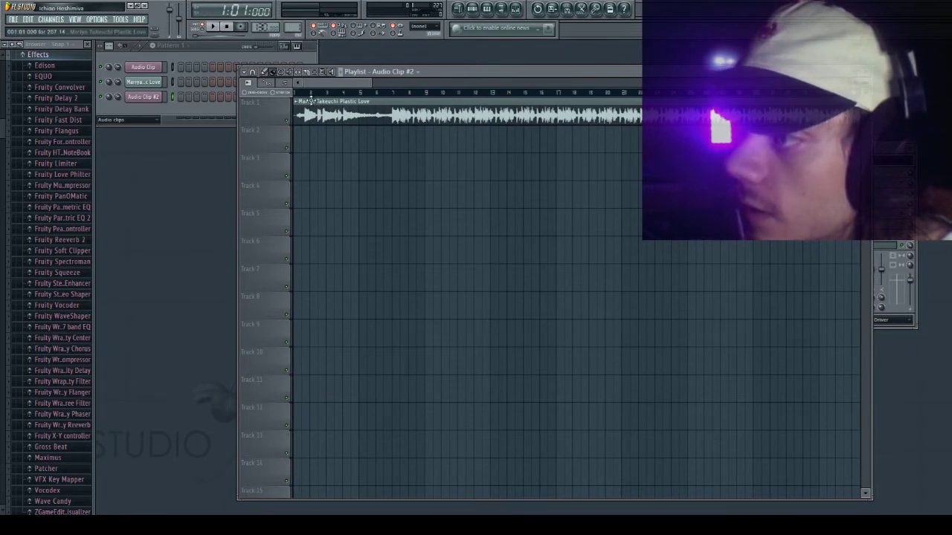
{"action": "scroll", "coordinate": [328, 91], "scroll_direction": "down", "scroll_amount": 2}
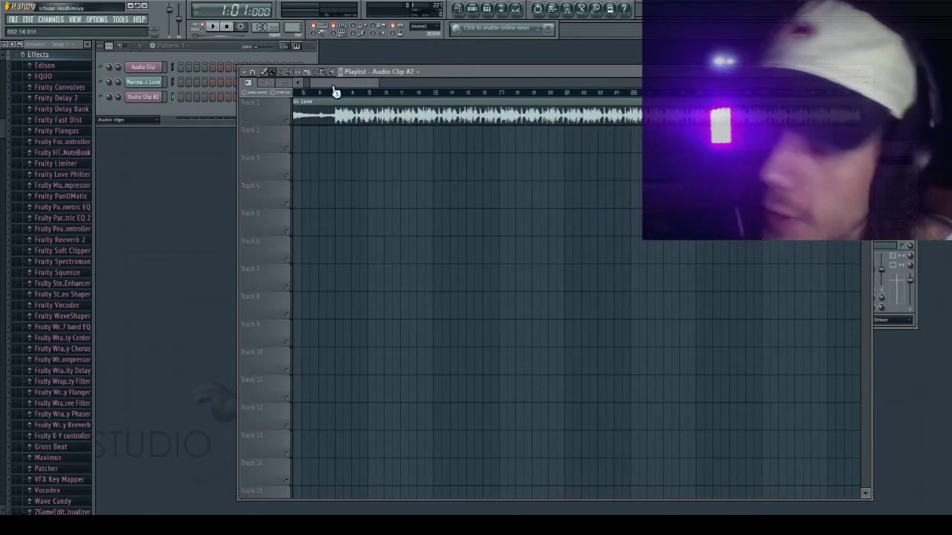
{"action": "left_click_drag", "start_coordinate": [336, 91], "coordinate": [313, 95]}
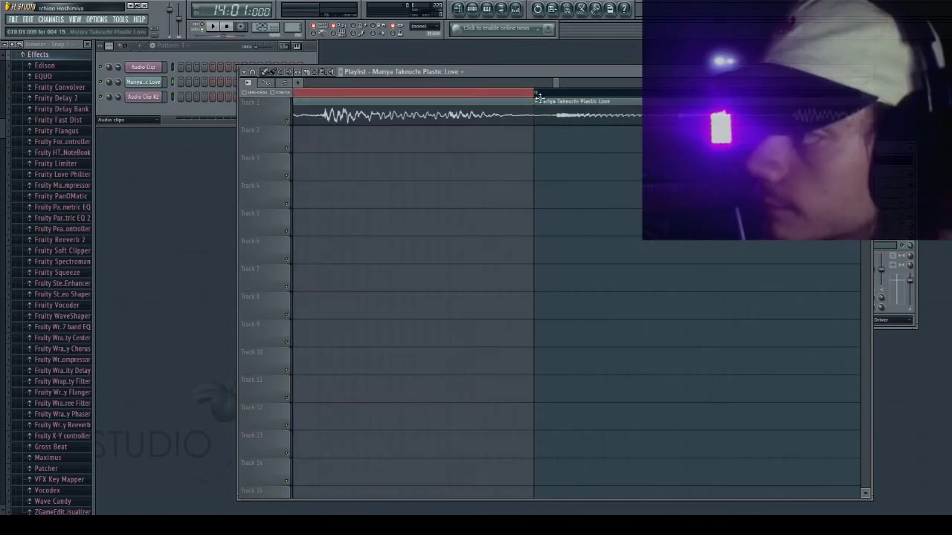
{"action": "key", "text": "space"}
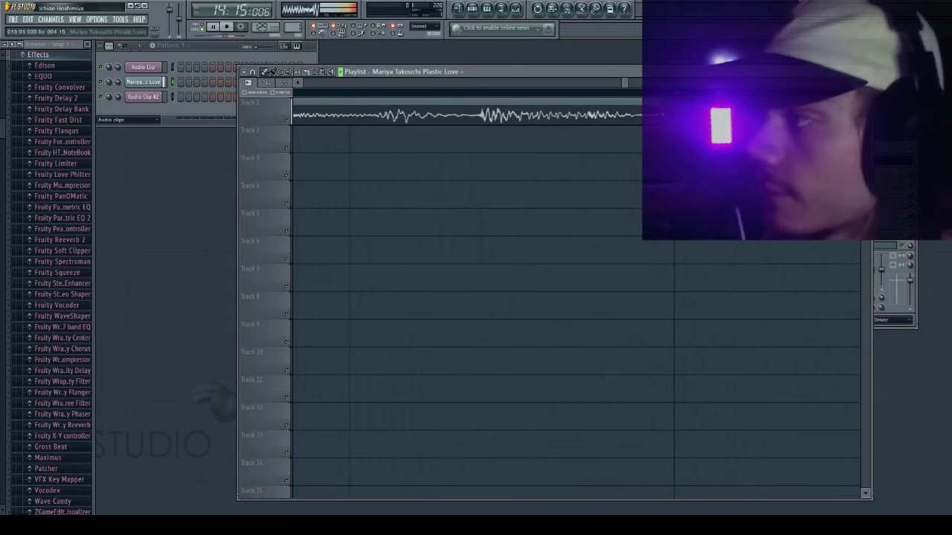
Delete the Plastic Love segment after bar 19 on Track 1 and place a clip starting at bar 19.
{"action": "scroll", "coordinate": [658, 92], "scroll_direction": "down", "scroll_amount": 5}
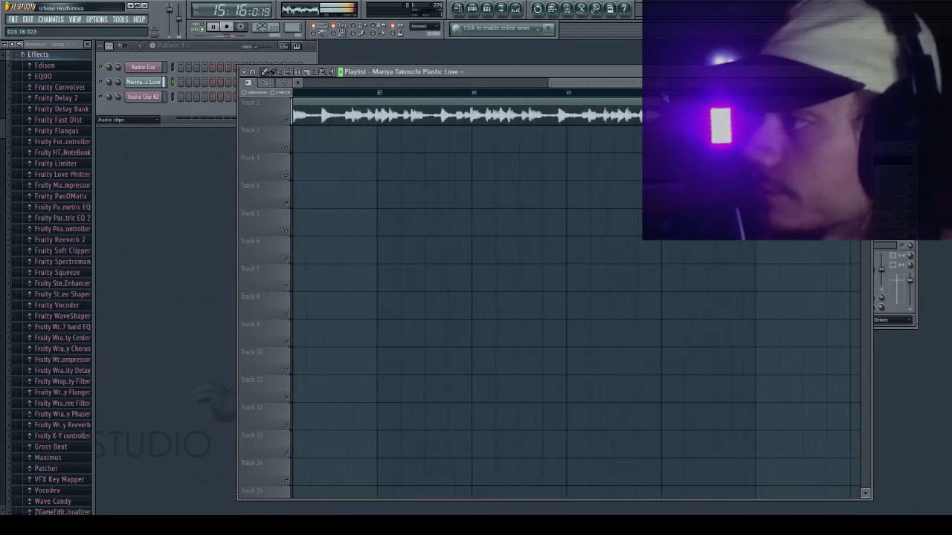
{"action": "left_click_drag", "start_coordinate": [640, 83], "coordinate": [595, 94]}
{"action": "right_click", "coordinate": [564, 117]}
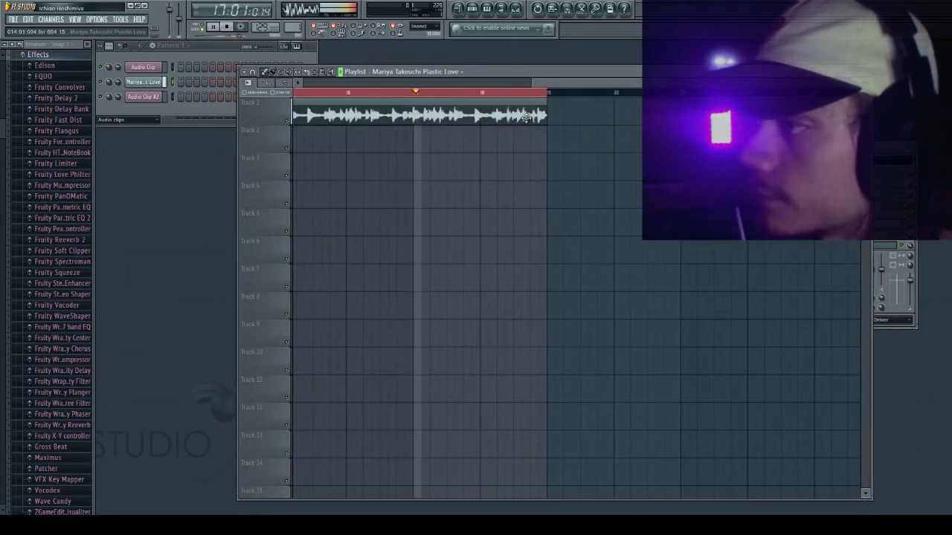
{"action": "left_click", "coordinate": [572, 112]}
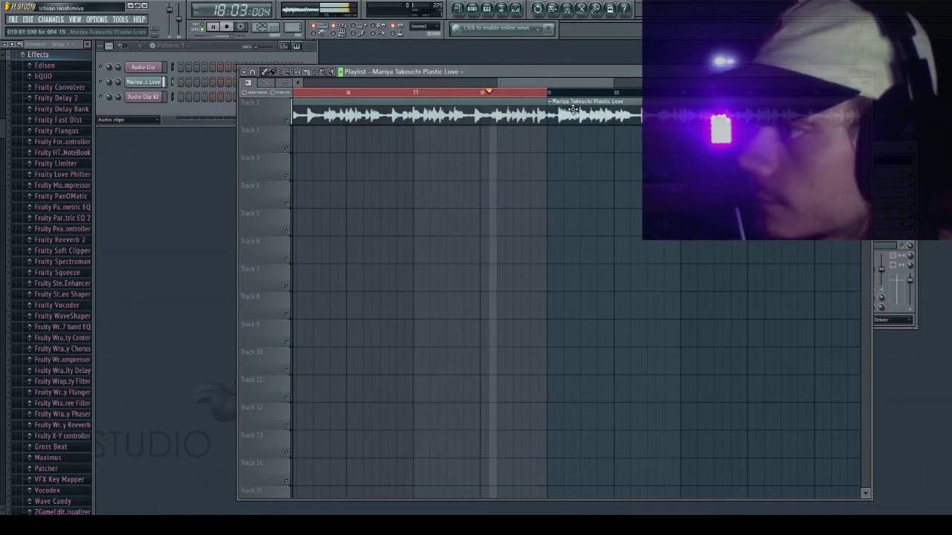
Check the Track 1 sample's alignment at bars 14 and 19, then replay the loop.
{"action": "left_click_drag", "start_coordinate": [565, 88], "coordinate": [478, 100]}
{"action": "scroll", "coordinate": [482, 97], "scroll_direction": "up", "scroll_amount": 3}
{"action": "key", "text": "space"}
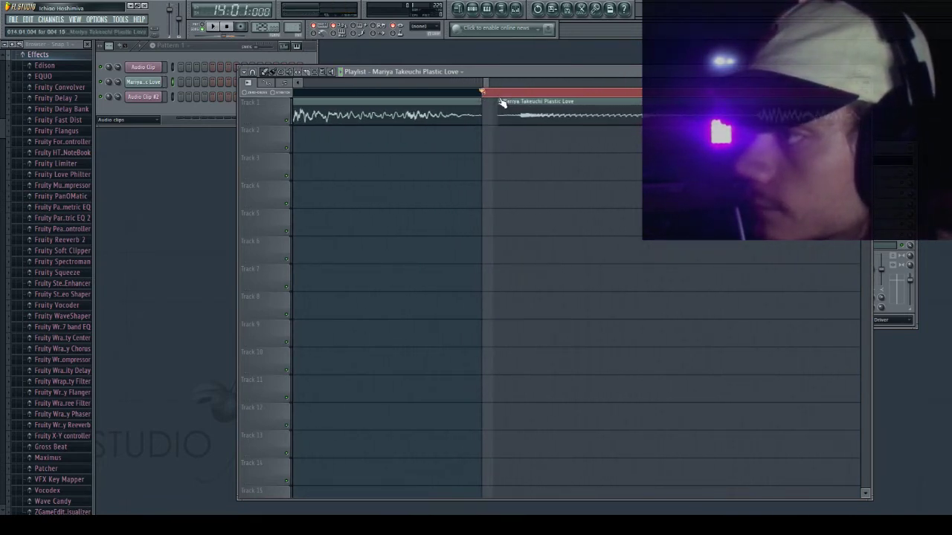
{"action": "scroll", "coordinate": [500, 100], "scroll_direction": "down", "scroll_amount": 5}
{"action": "scroll", "coordinate": [669, 97], "scroll_direction": "up", "scroll_amount": 5}
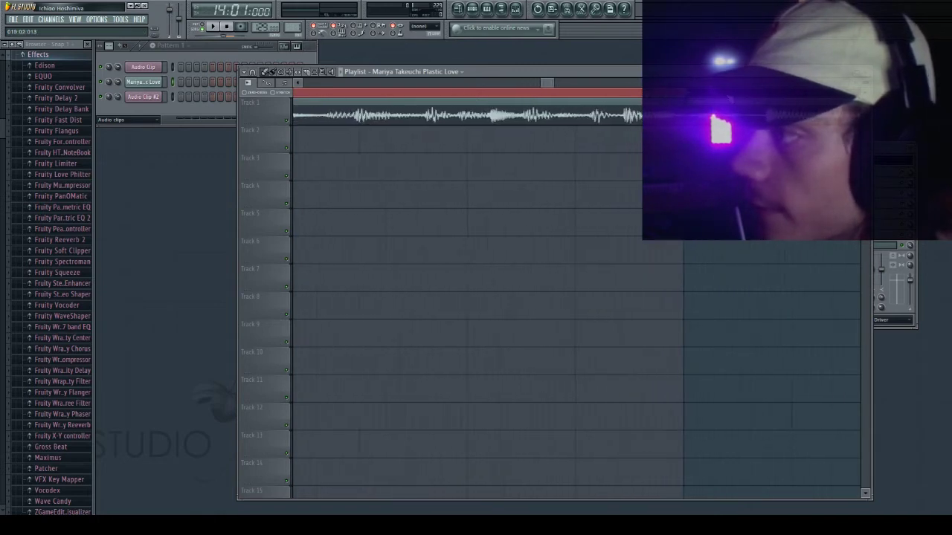
{"action": "scroll", "coordinate": [712, 97], "scroll_direction": "up", "scroll_amount": 1}
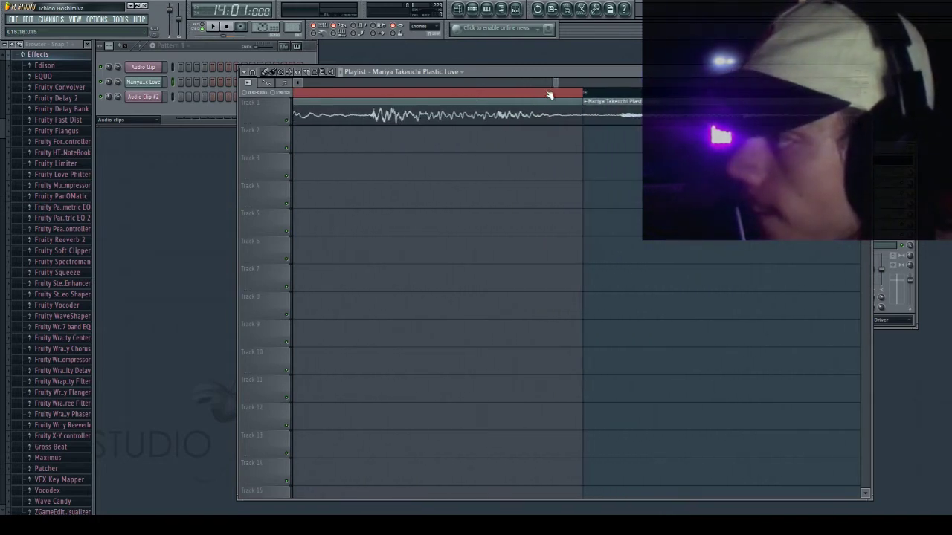
{"action": "left_click", "coordinate": [484, 94]}
{"action": "key", "text": "space"}
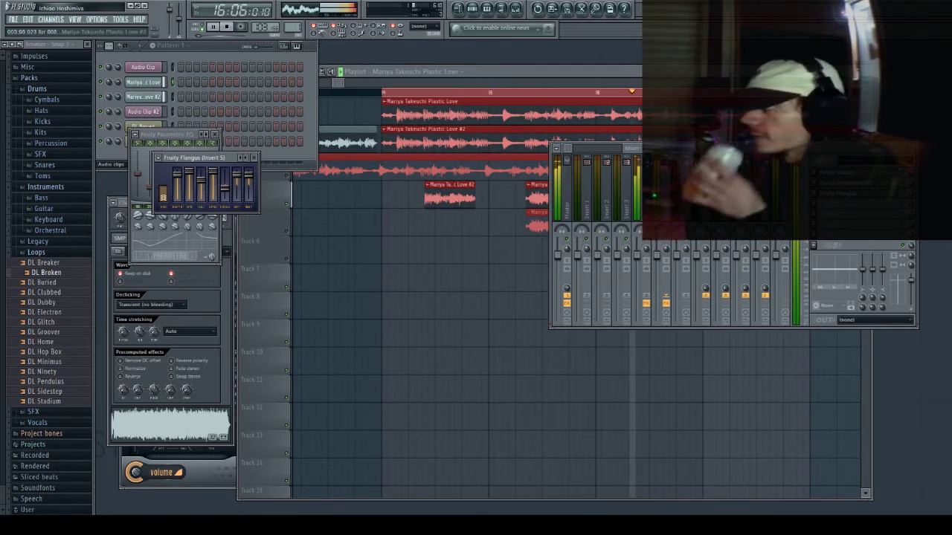
Deselect all clips in the playlist.
{"action": "left_click", "coordinate": [360, 213]}
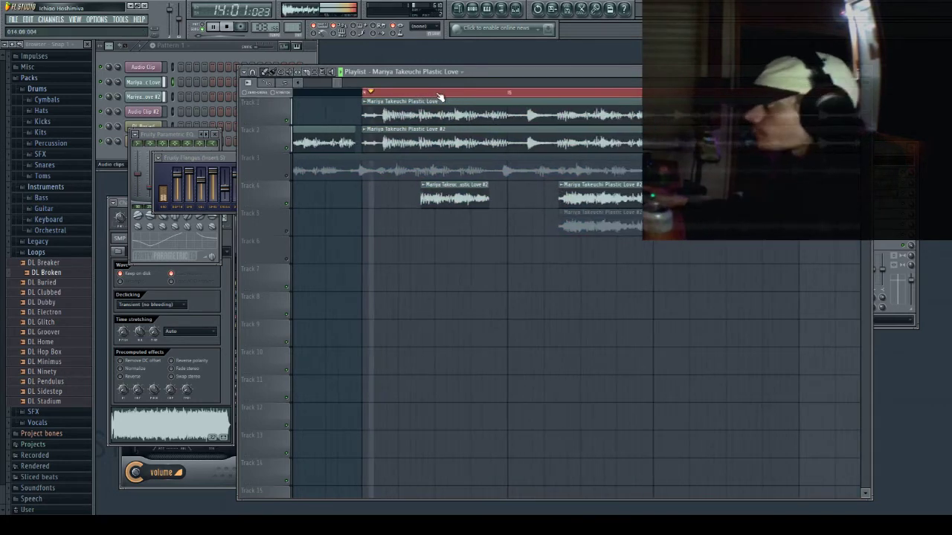
{"action": "scroll", "coordinate": [447, 420], "scroll_direction": "down", "scroll_amount": 1}
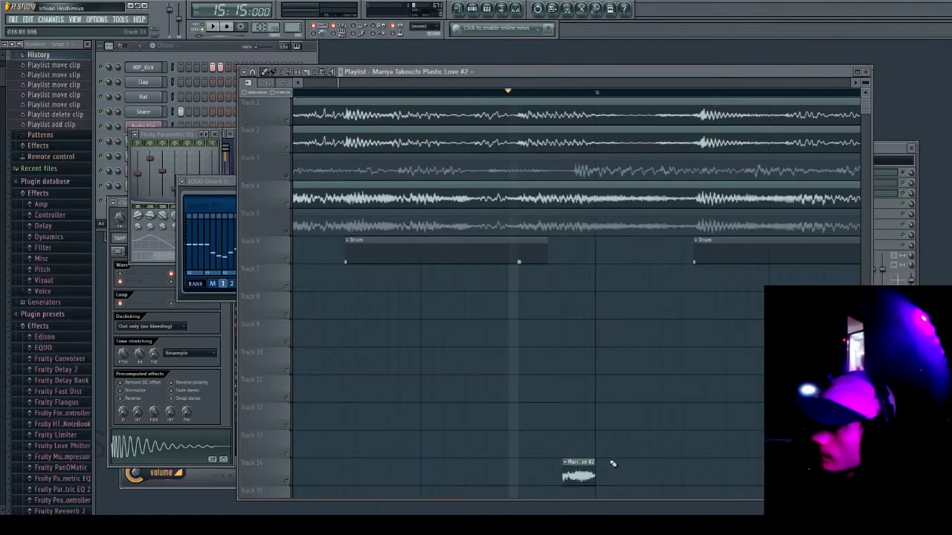
Delete the short Plastic Love #2 clip on Track 14 and audition the arrangement from position 15:15:000.
{"action": "right_click", "coordinate": [587, 467]}
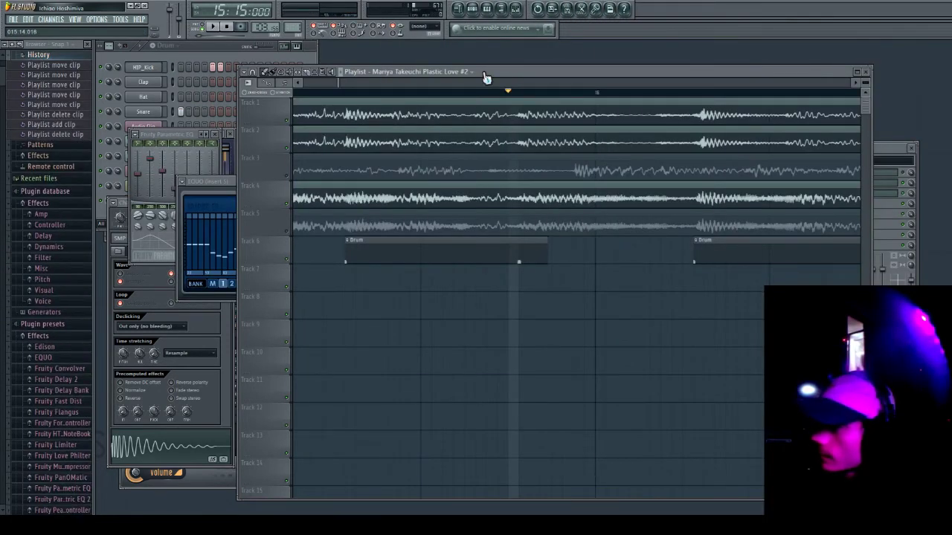
{"action": "key", "text": "space"}
{"action": "key", "text": "space"}
{"action": "key", "text": "space"}
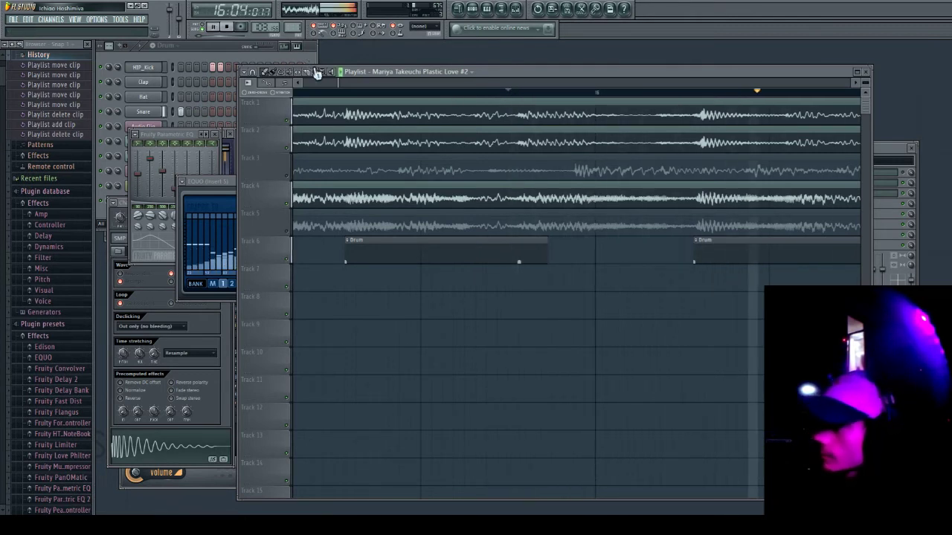
{"action": "key", "text": "space"}
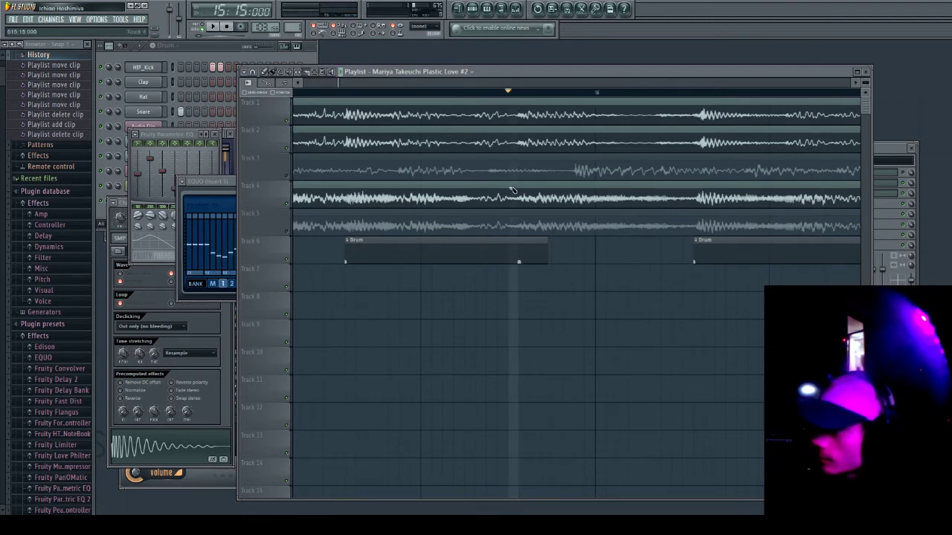
Slice the Track 4 Plastic Love #2 clip at 15:15:000 and again partway through the second Drum pattern.
{"action": "left_click", "coordinate": [511, 207]}
{"action": "key", "text": "space"}
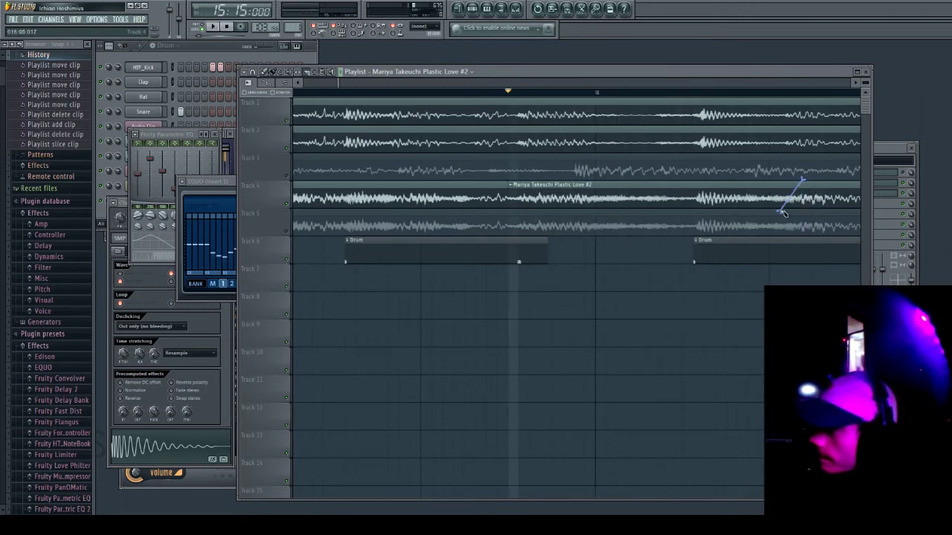
{"action": "left_click", "coordinate": [803, 214]}
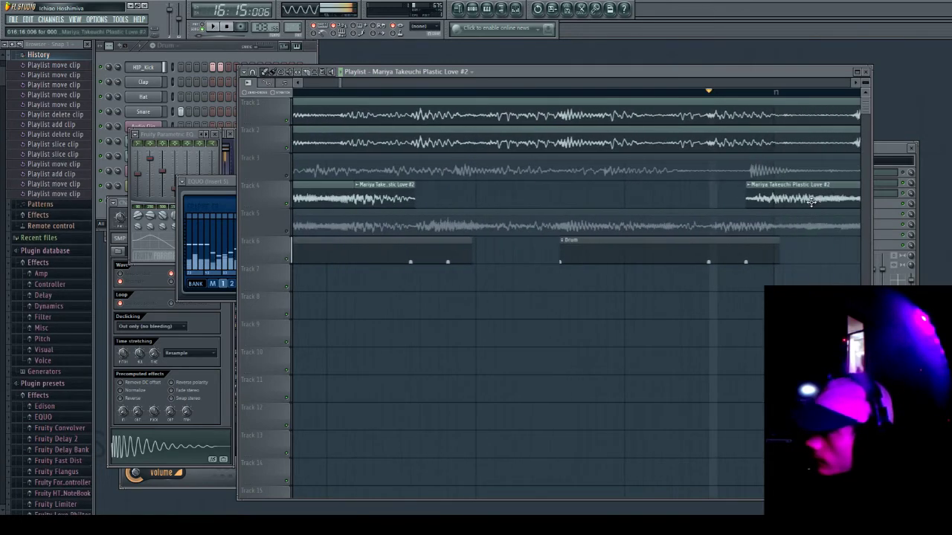
Move the later Plastic Love #2 slice on Track 4 slightly earlier against the Drum pattern and audition its timing.
{"action": "key", "text": "space"}
{"action": "left_click_drag", "start_coordinate": [811, 202], "coordinate": [789, 199]}
{"action": "key", "text": "space"}
{"action": "key", "text": "space"}
{"action": "key", "text": "space"}
{"action": "key", "text": "space"}
{"action": "key", "text": "space"}
{"action": "key", "text": "space"}
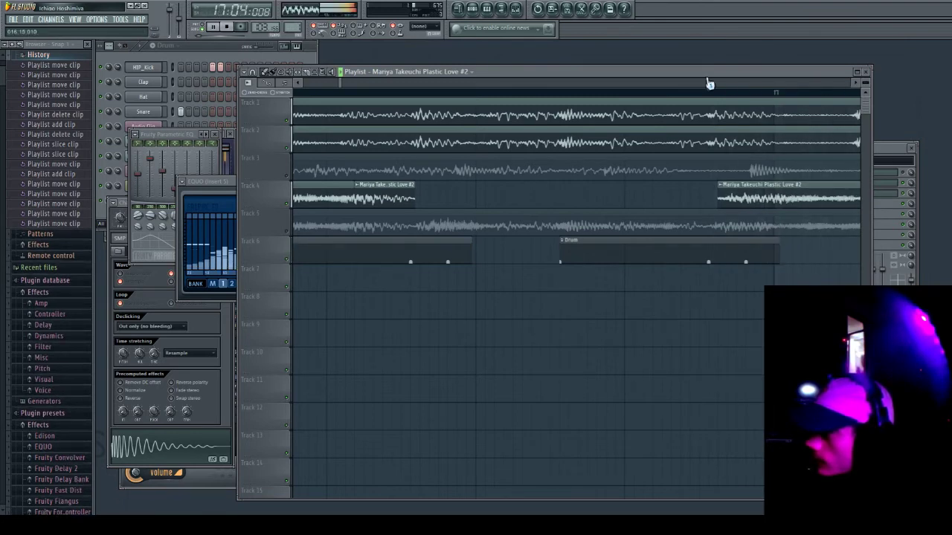
{"action": "scroll", "coordinate": [711, 93], "scroll_direction": "down", "scroll_amount": 3}
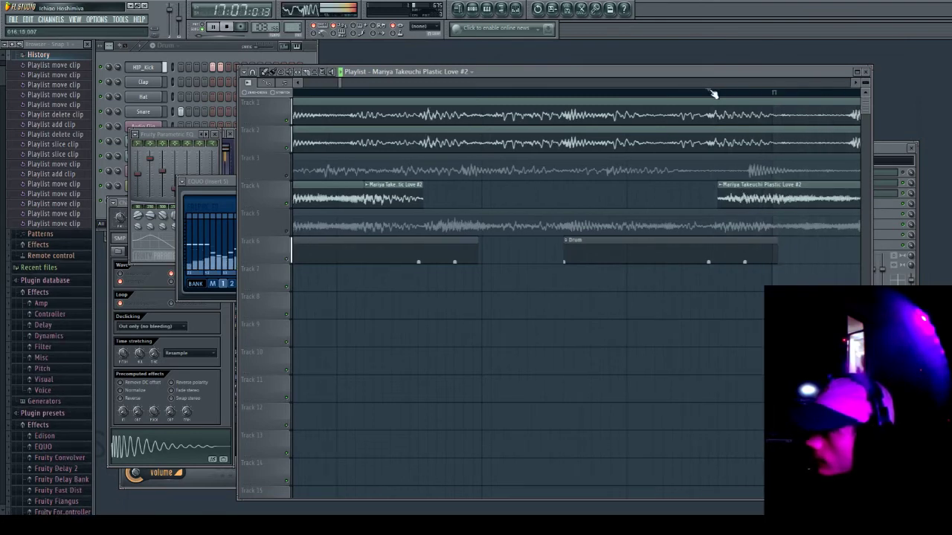
{"action": "left_click", "coordinate": [503, 93]}
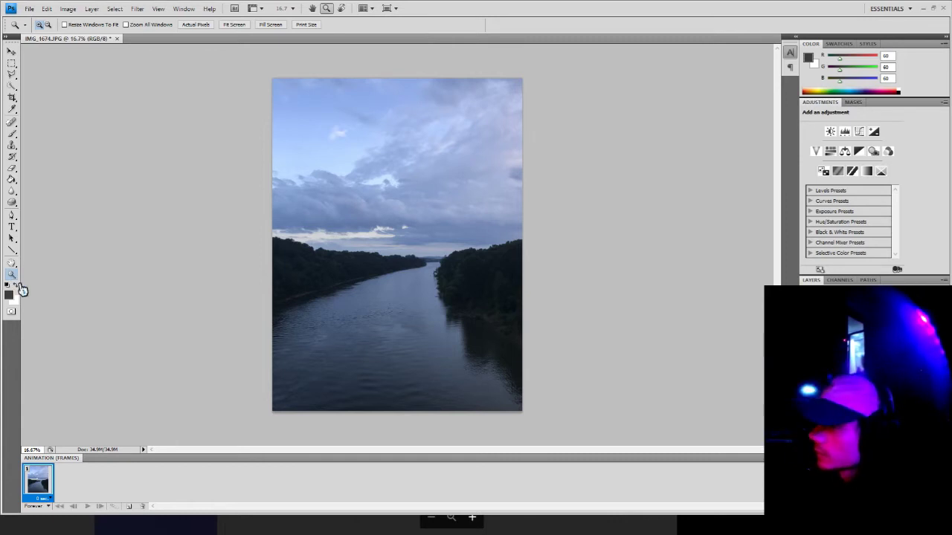
{"action": "left_click", "coordinate": [383, 180]}
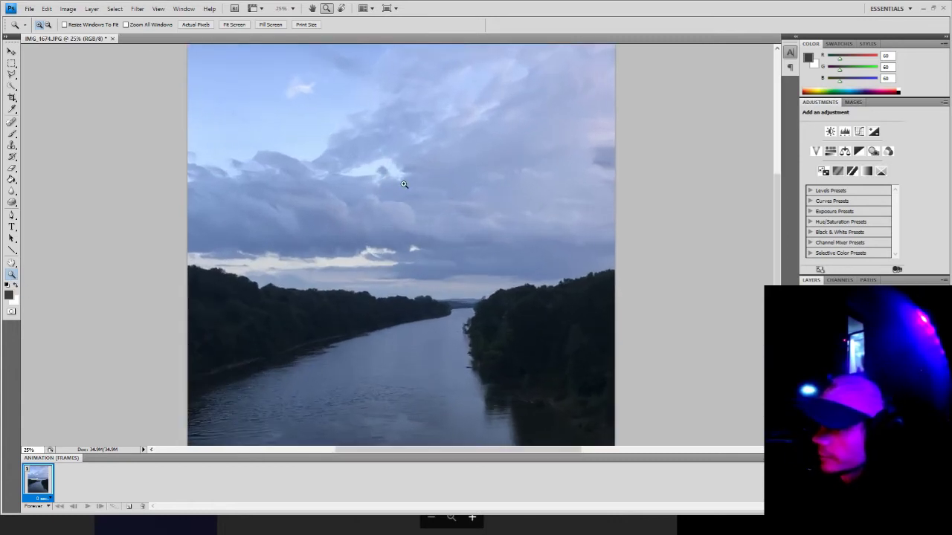
{"action": "scroll", "coordinate": [395, 233], "scroll_direction": "down", "scroll_amount": 3}
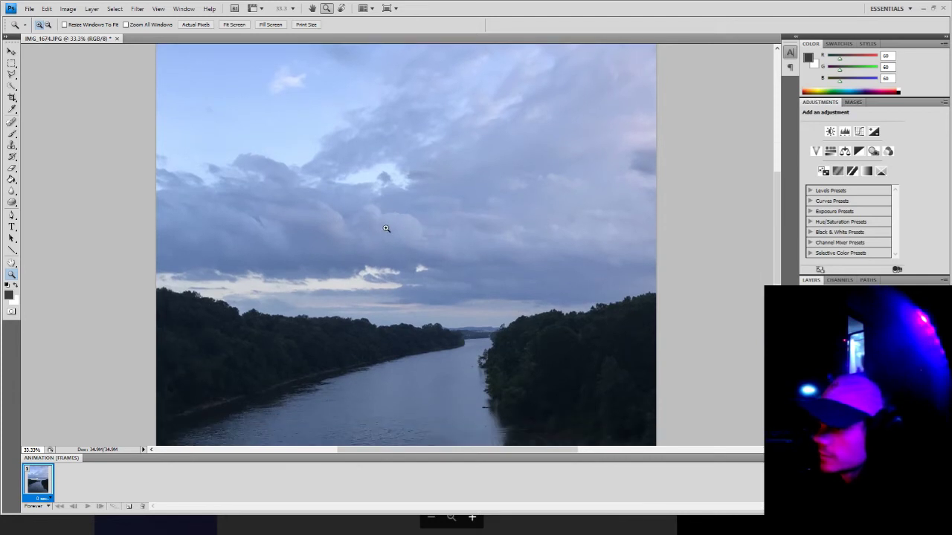
{"action": "left_click", "coordinate": [384, 227], "text": "alt"}
{"action": "left_click", "coordinate": [385, 228]}
{"action": "left_click", "coordinate": [384, 228], "text": "alt"}
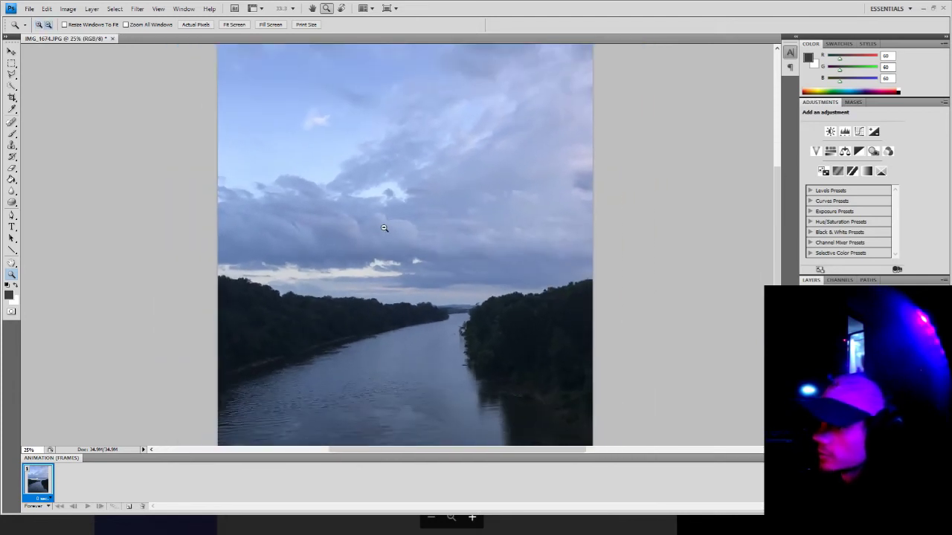
{"action": "left_click", "coordinate": [385, 228], "text": "alt"}
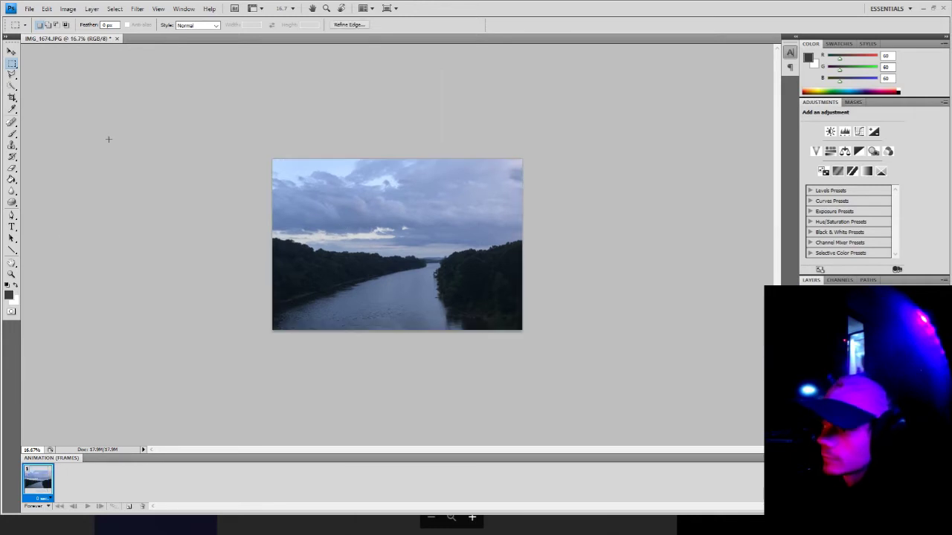
Add a new blank layer above the cropped river photo.
{"action": "left_click", "coordinate": [11, 272]}
{"action": "left_click", "coordinate": [406, 267]}
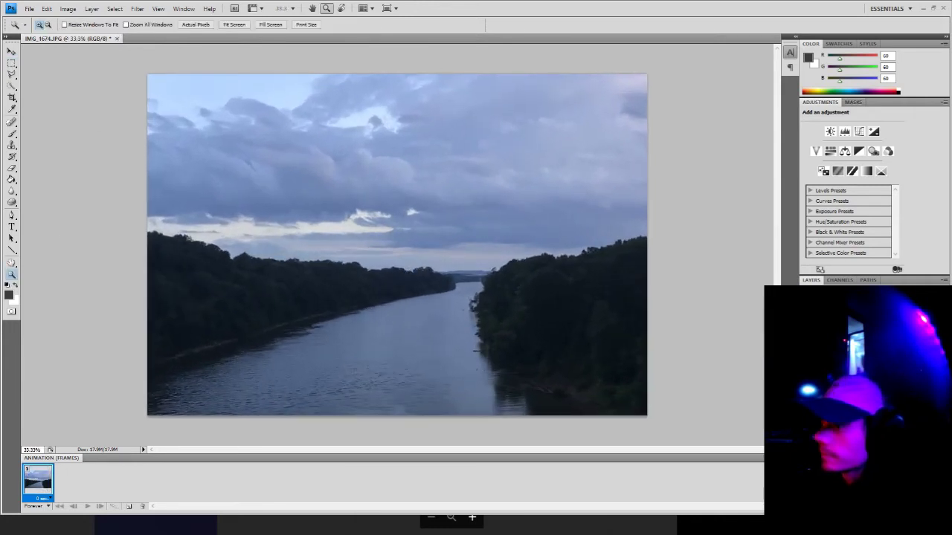
{"action": "left_click", "coordinate": [899, 507]}
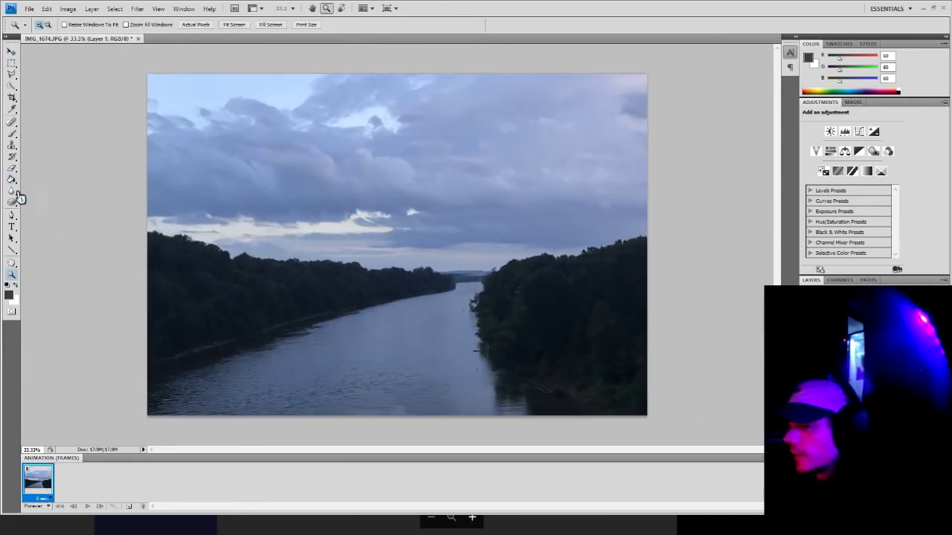
Set the foreground colour to pinkish purple (R 201, G 128, B 210) and fill the new layer with it.
{"action": "left_click", "coordinate": [10, 296]}
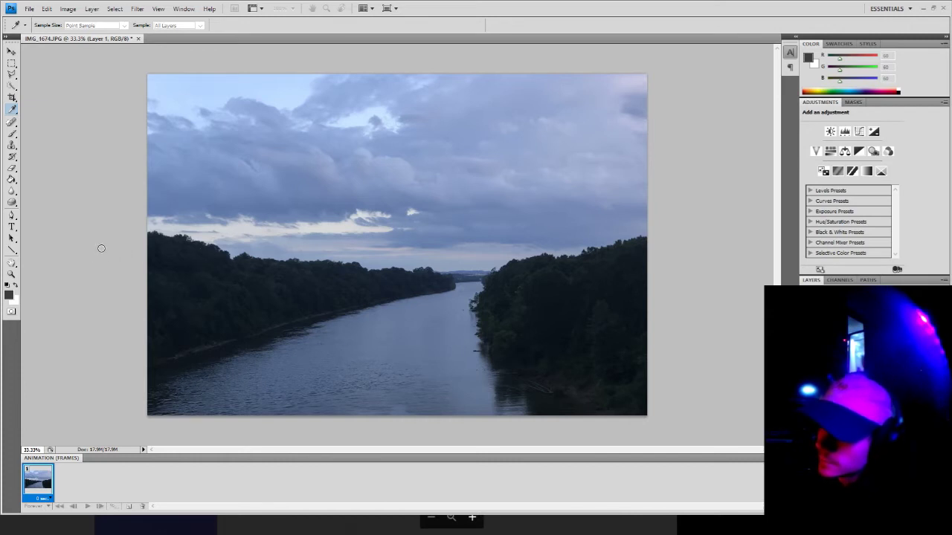
{"action": "left_click", "coordinate": [266, 226]}
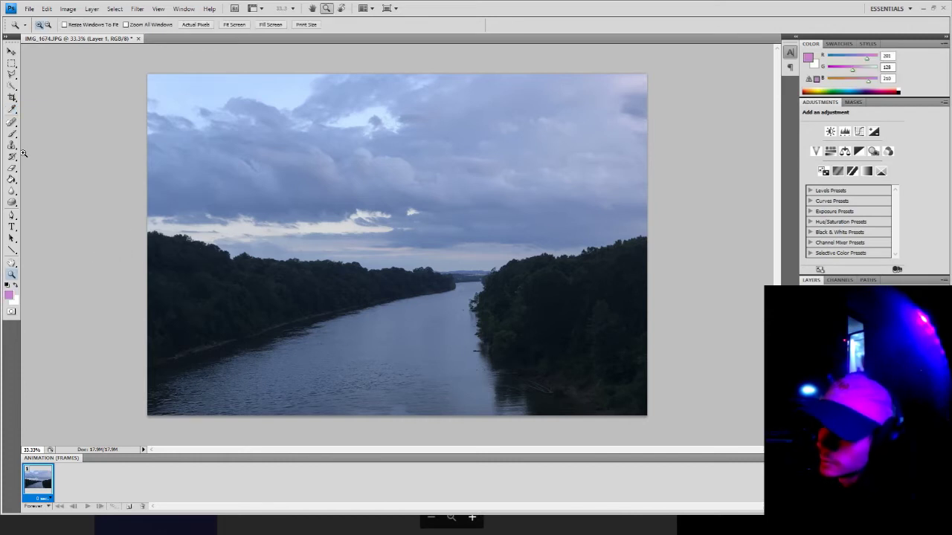
{"action": "left_click", "coordinate": [12, 181]}
{"action": "left_click", "coordinate": [546, 241]}
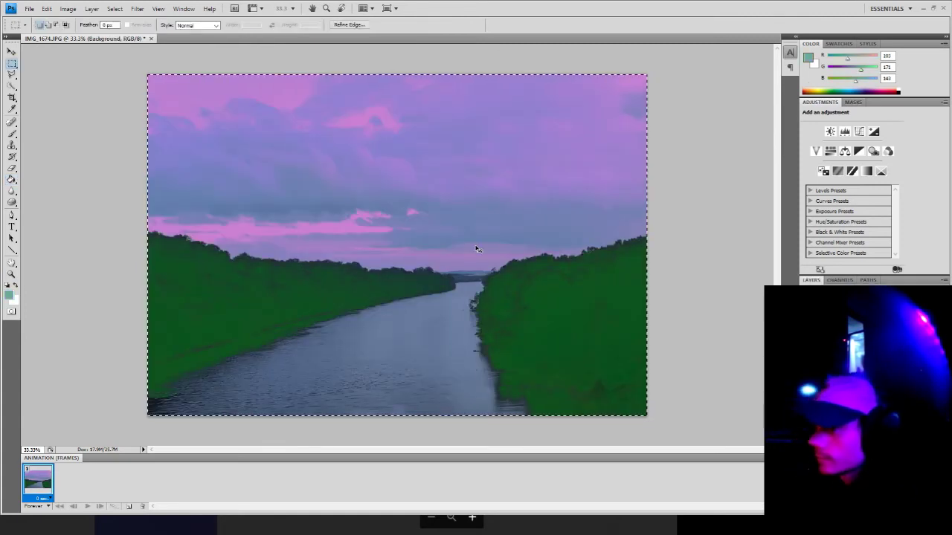
Copy the fully selected background photo onto a new layer and clear the selection.
{"action": "key", "text": "ctrl+d"}
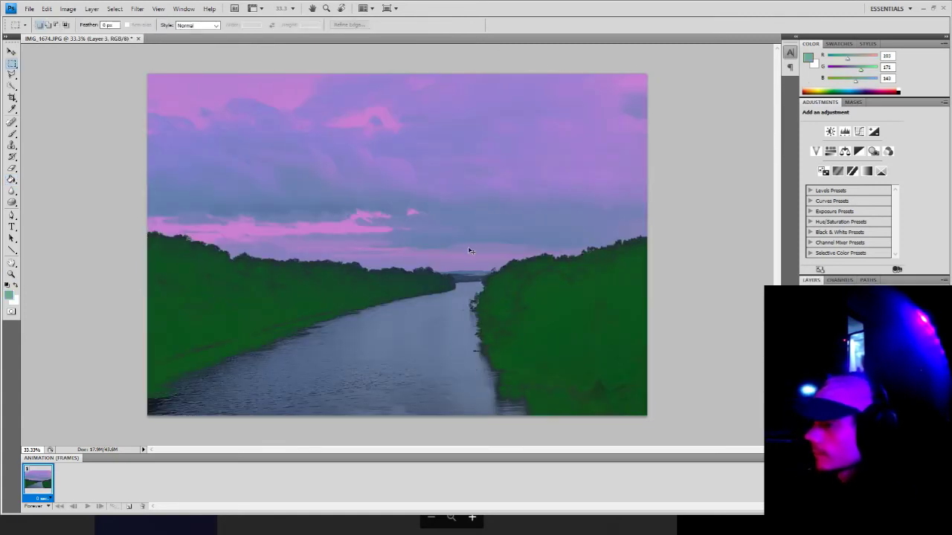
Flip the copied photo layer vertically with Free Transform and apply the transformation.
{"action": "key", "text": "ctrl+t"}
{"action": "left_click", "coordinate": [503, 397]}
{"action": "key", "text": "Return"}
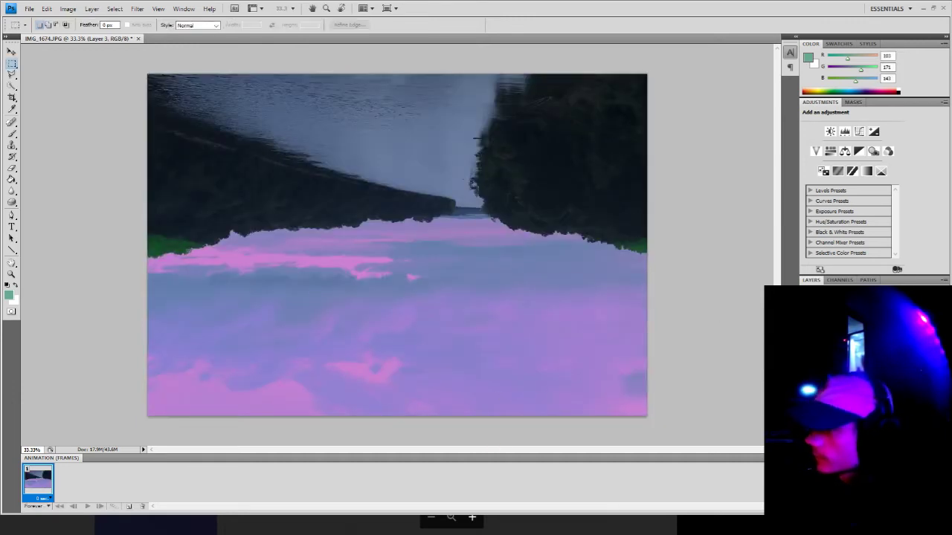
Step through the flipped layer's blending modes until the upright river scene shows with a blue-pink tint on the water.
{"action": "key", "text": "Down"}
{"action": "key", "text": "Down"}
{"action": "key", "text": "Up"}
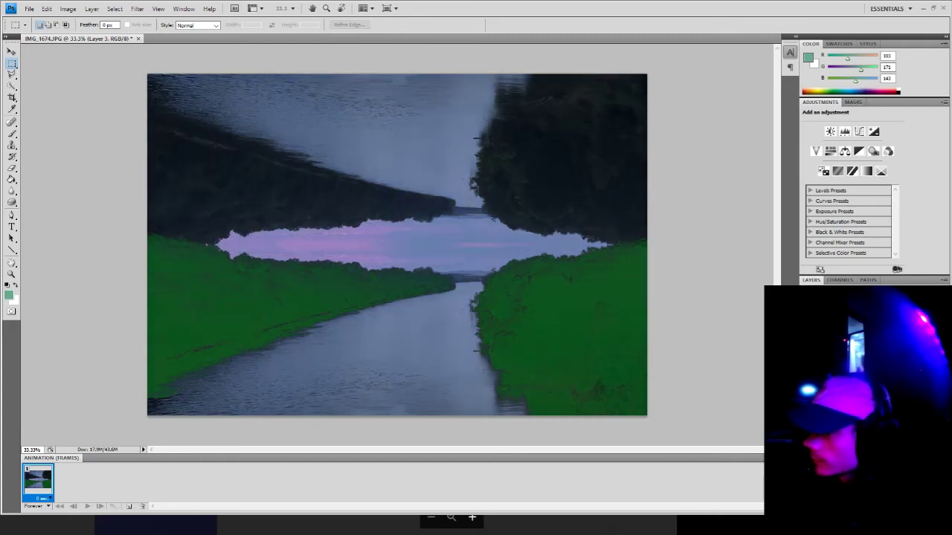
{"action": "key", "text": "Down"}
{"action": "key", "text": "Down"}
{"action": "key", "text": "Down"}
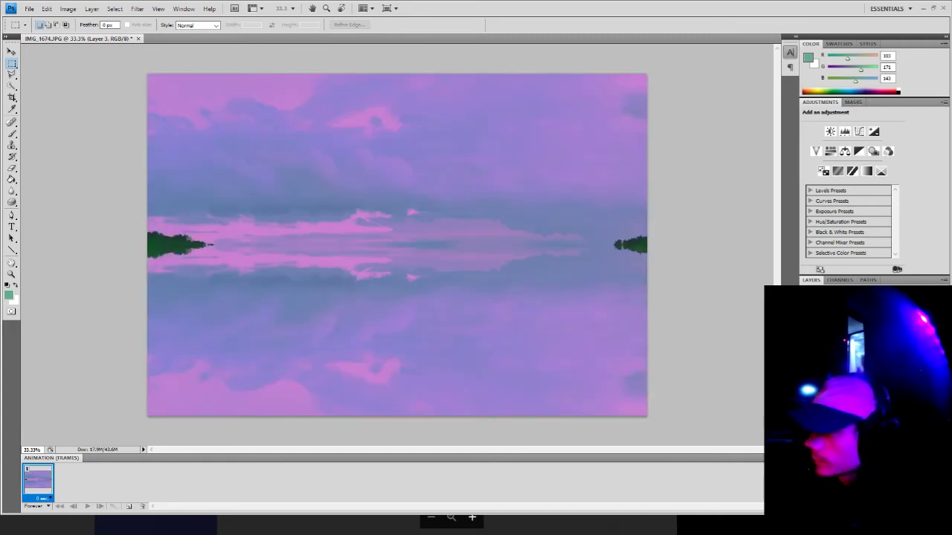
{"action": "key", "text": "Down"}
{"action": "key", "text": "Down"}
{"action": "key", "text": "Down"}
{"action": "key", "text": "Down"}
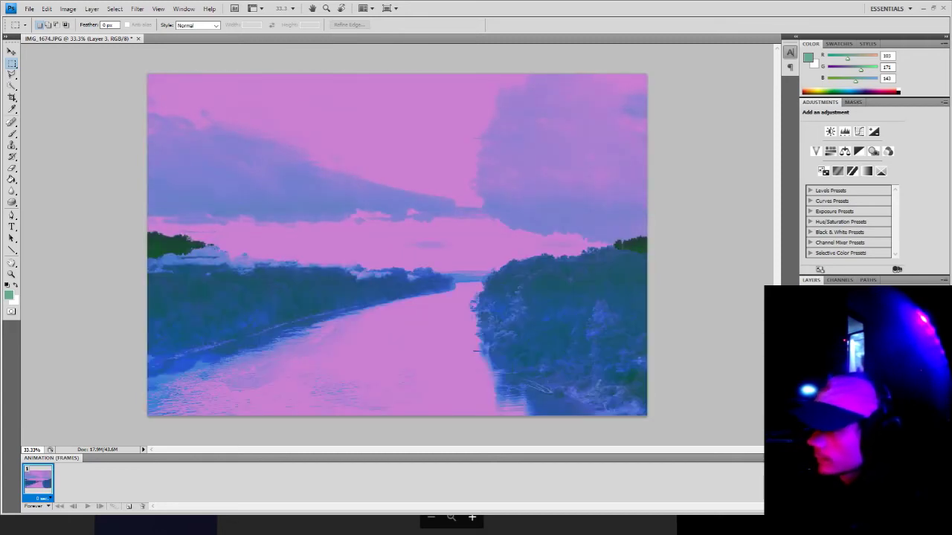
{"action": "key", "text": "Down"}
Erase the dark leftover bands of the flipped layer along the tree lines on both riverbanks.
{"action": "left_click", "coordinate": [12, 168]}
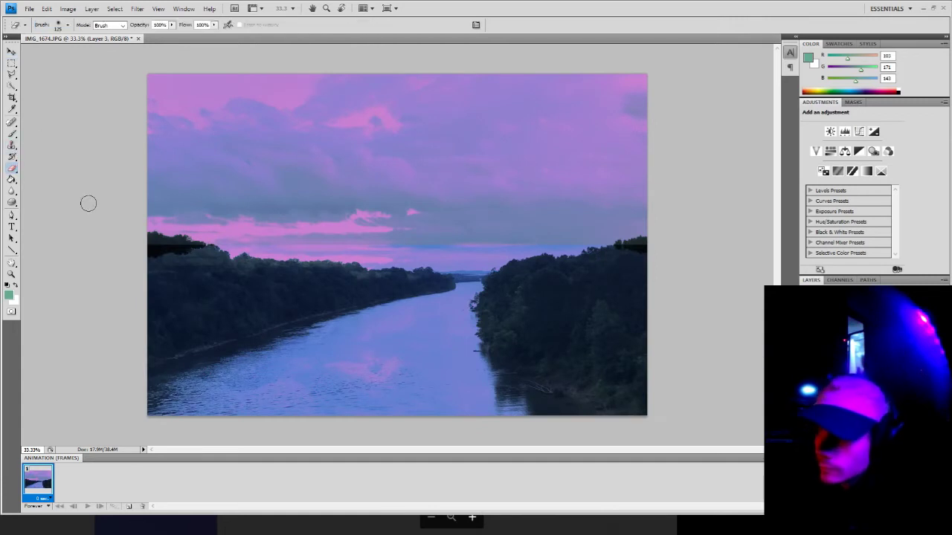
{"action": "left_click_drag", "start_coordinate": [275, 285], "coordinate": [259, 281]}
{"action": "mouse_move", "coordinate": [125, 237]}
{"action": "left_mouse_down"}
{"action": "mouse_move", "coordinate": [153, 266]}
{"action": "mouse_move", "coordinate": [266, 254]}
{"action": "mouse_move", "coordinate": [211, 257]}
{"action": "mouse_move", "coordinate": [357, 277]}
{"action": "mouse_move", "coordinate": [442, 262]}
{"action": "left_mouse_up"}
{"action": "mouse_move", "coordinate": [547, 261]}
{"action": "left_mouse_down"}
{"action": "mouse_move", "coordinate": [571, 270]}
{"action": "mouse_move", "coordinate": [633, 251]}
{"action": "mouse_move", "coordinate": [545, 268]}
{"action": "left_mouse_up"}
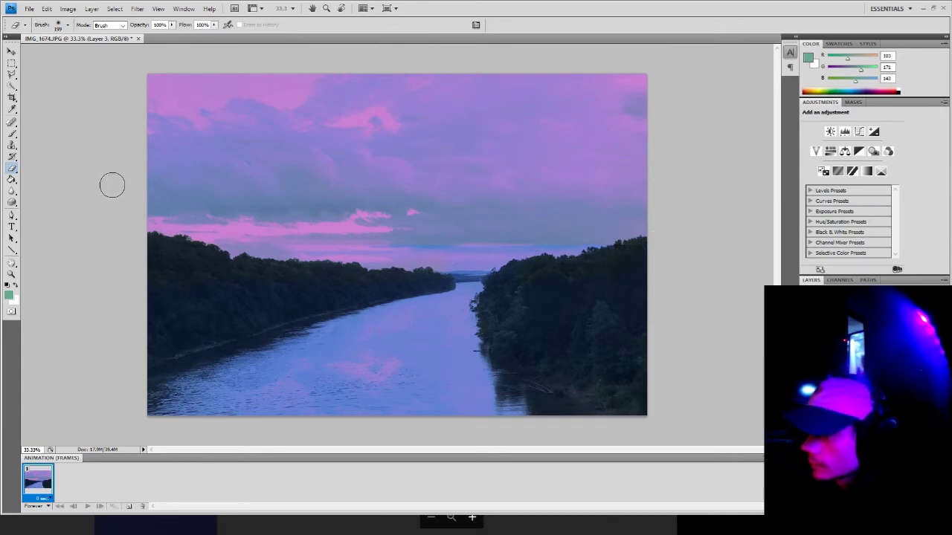
Set the two-line TURN ME title text to 200 pt and increase its line spacing so the lines no longer overlap.
{"action": "left_click", "coordinate": [807, 318]}
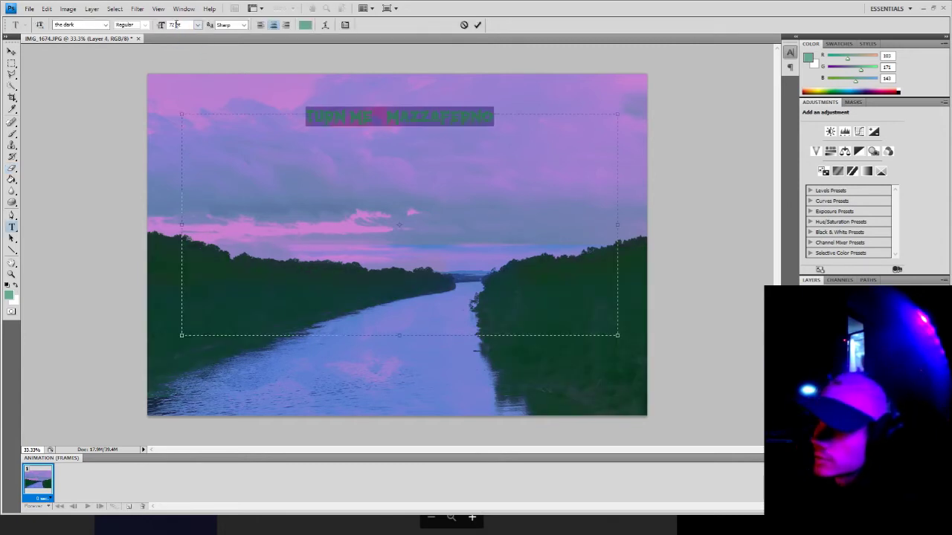
{"action": "type", "text": "200"}
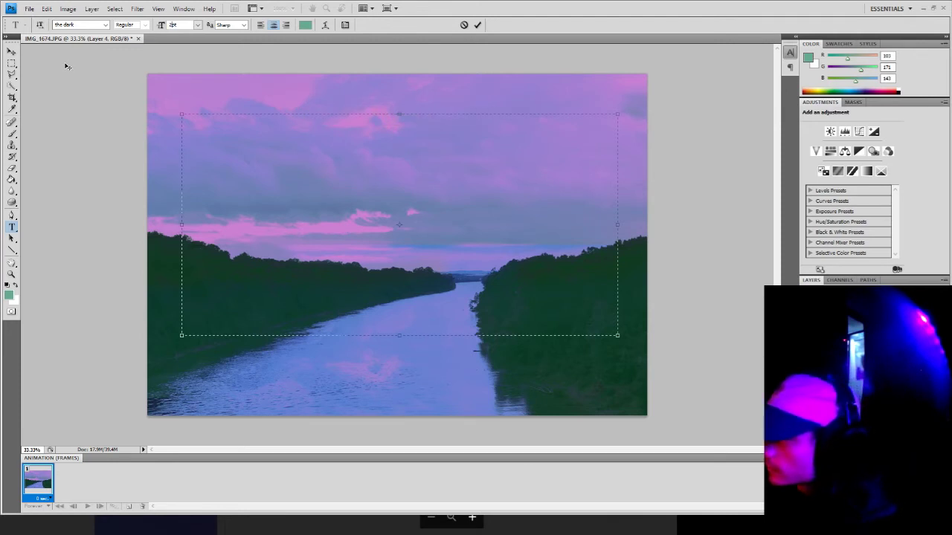
{"action": "key", "text": "Return"}
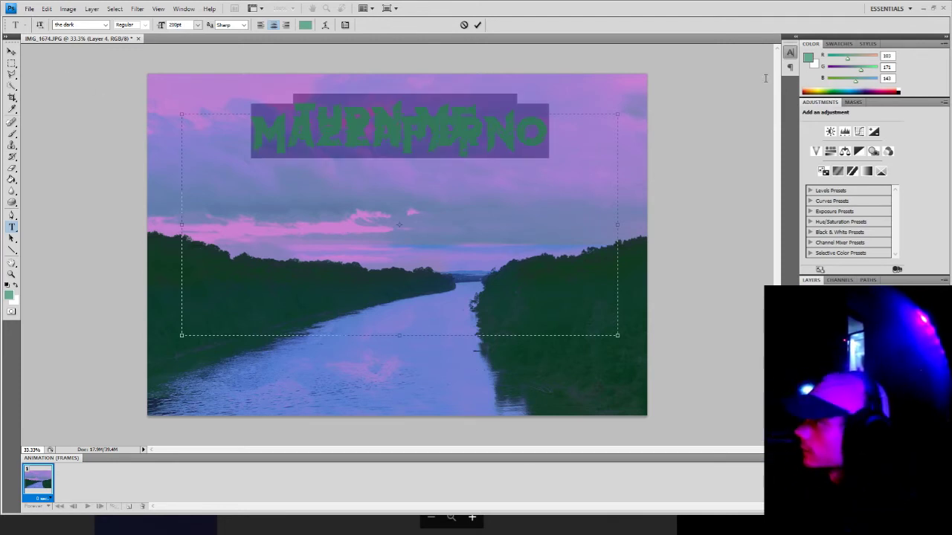
{"action": "left_click", "coordinate": [776, 92]}
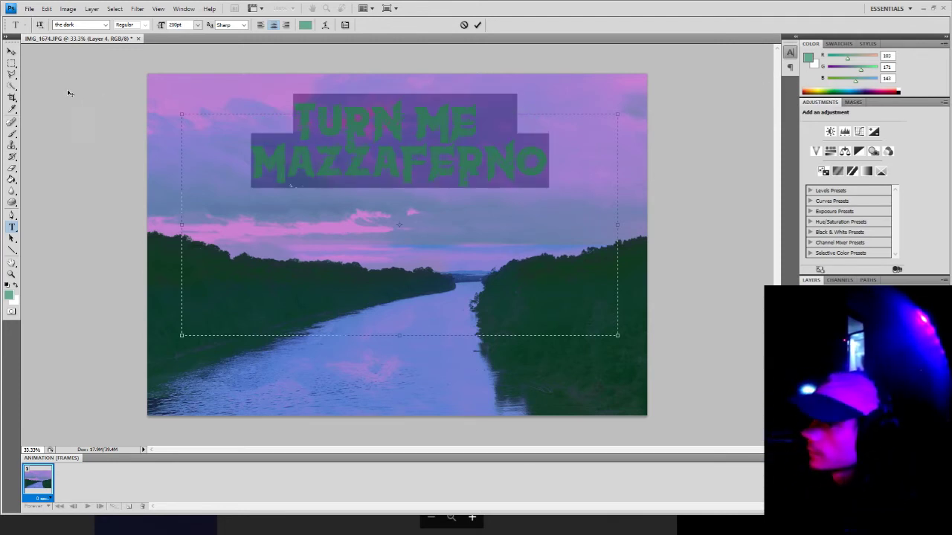
Reposition the title text over the river photo and remove the dash between its two lines.
{"action": "left_click", "coordinate": [12, 50]}
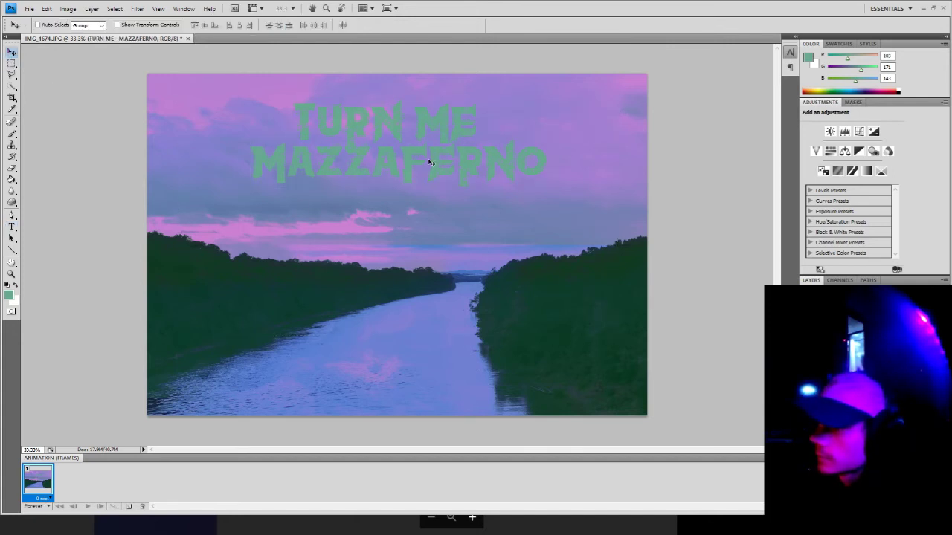
{"action": "left_click_drag", "start_coordinate": [429, 161], "coordinate": [442, 285]}
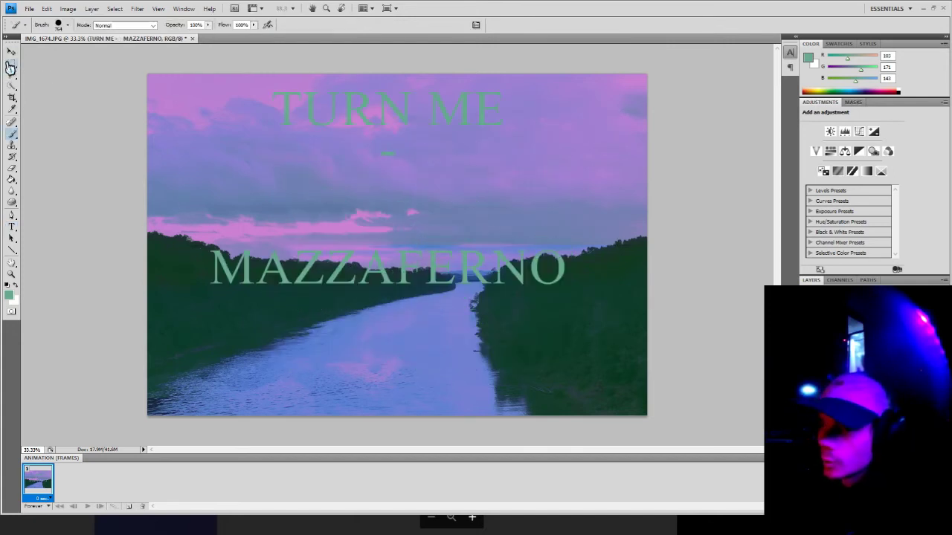
{"action": "left_click", "coordinate": [11, 64]}
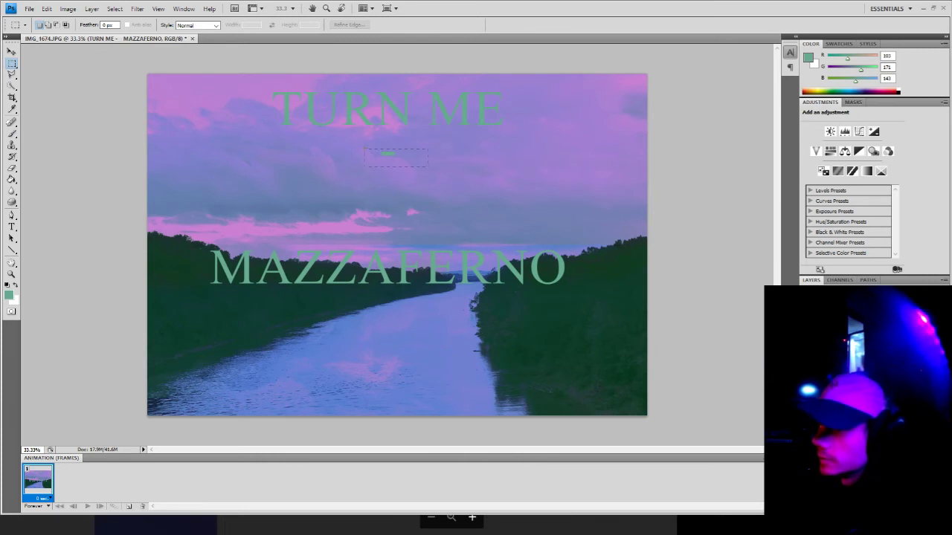
{"action": "left_click_drag", "start_coordinate": [428, 166], "coordinate": [428, 167]}
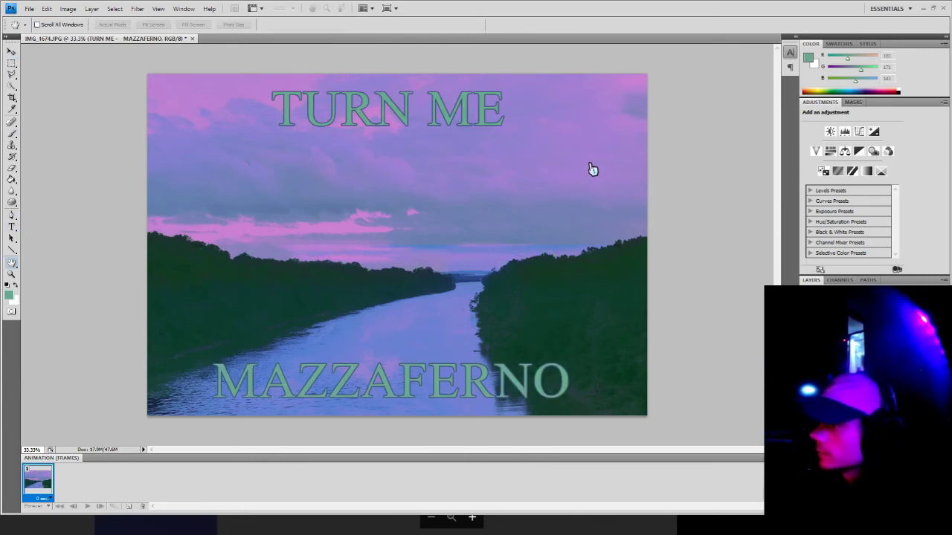
Apply a Color Overlay layer style to the outlined title lettering, using pink sampled from the sky.
{"action": "key", "text": "m"}
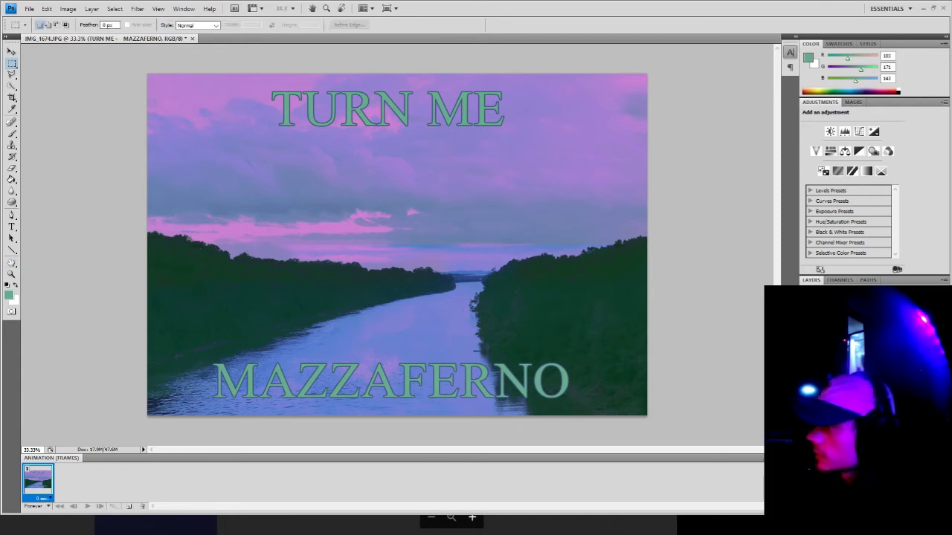
{"action": "key", "text": "h"}
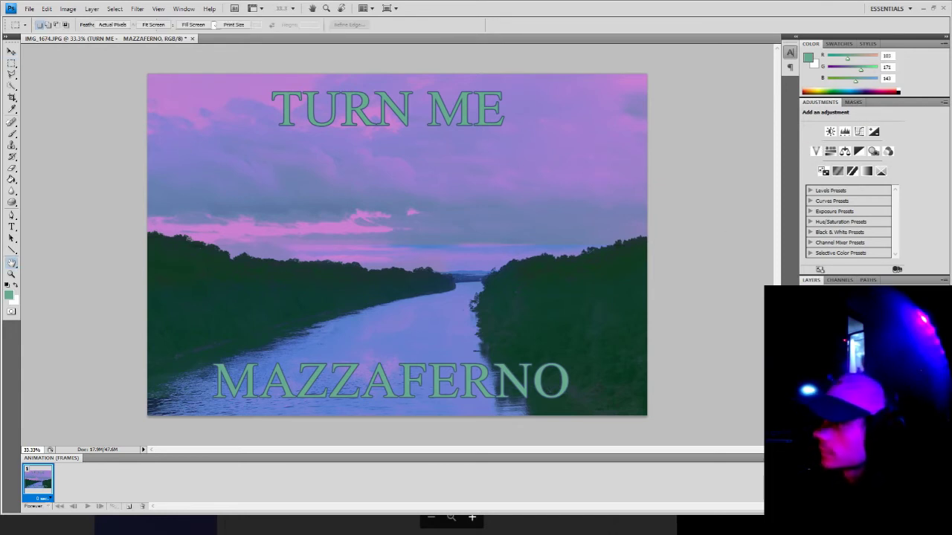
{"action": "left_click", "coordinate": [569, 252]}
{"action": "key", "text": "i"}
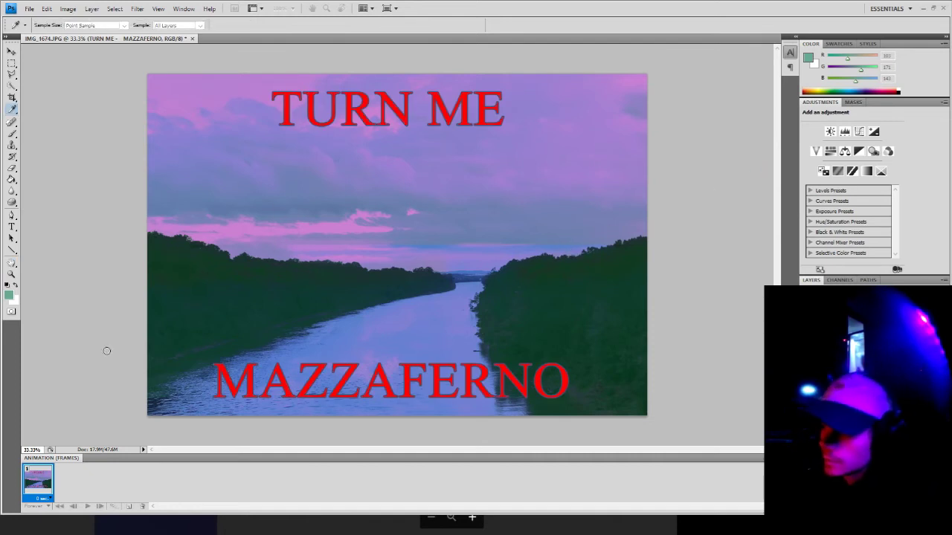
{"action": "left_click", "coordinate": [221, 96]}
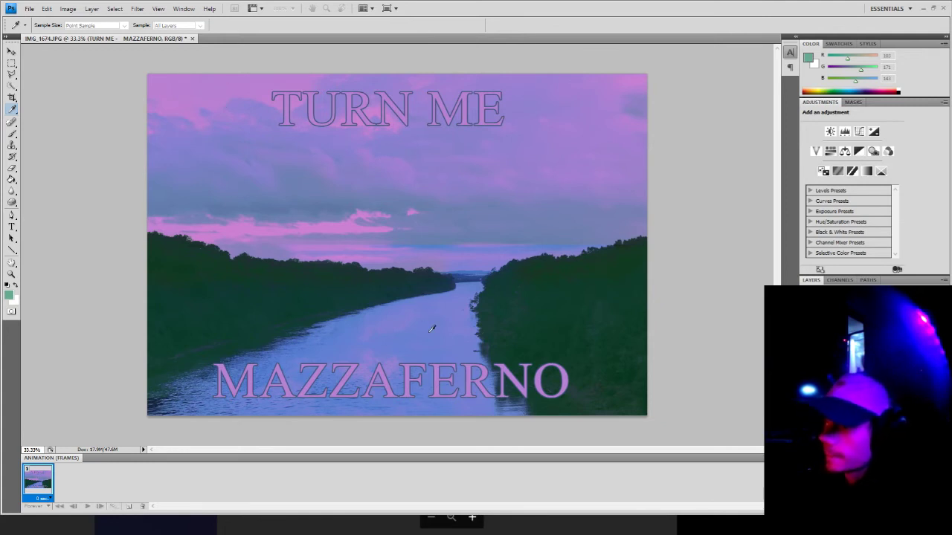
{"action": "key", "text": "h"}
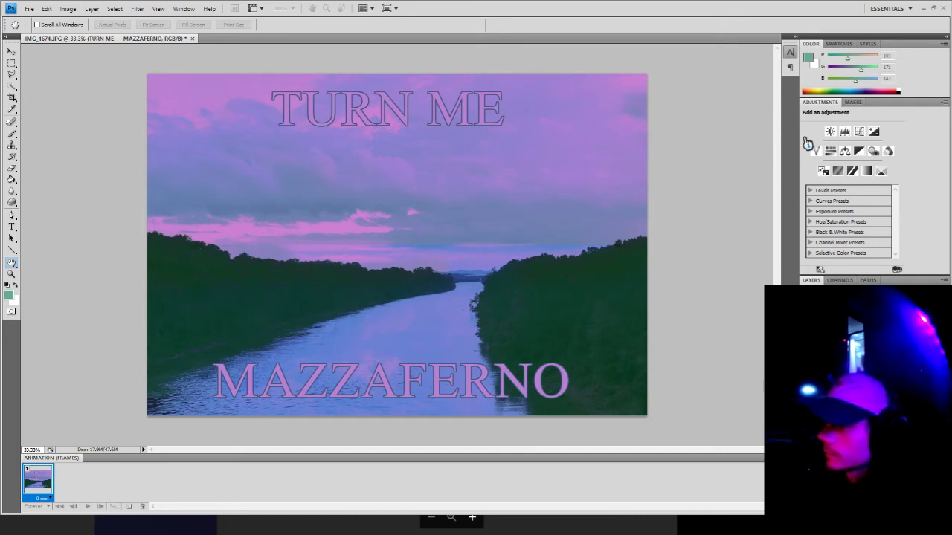
{"action": "key", "text": "m"}
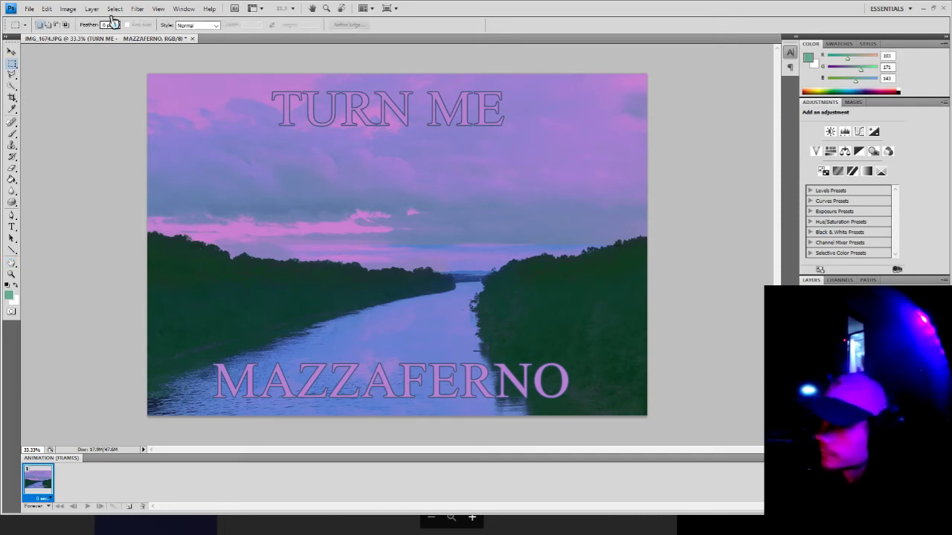